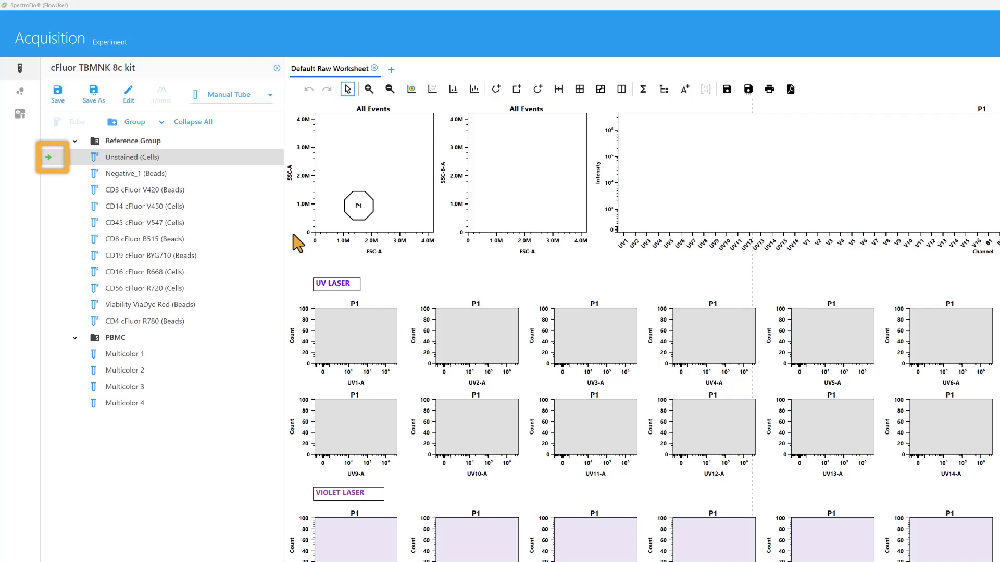
Return to the Unstained (Cells) tube and expand the Acquisition Control and Instrument Control sections.
click(222, 215)
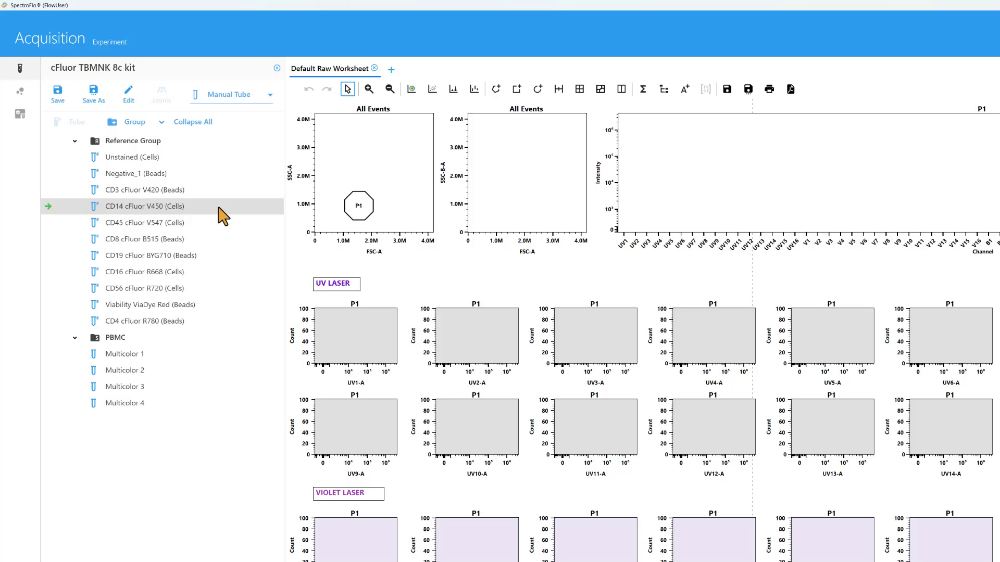
click(49, 158)
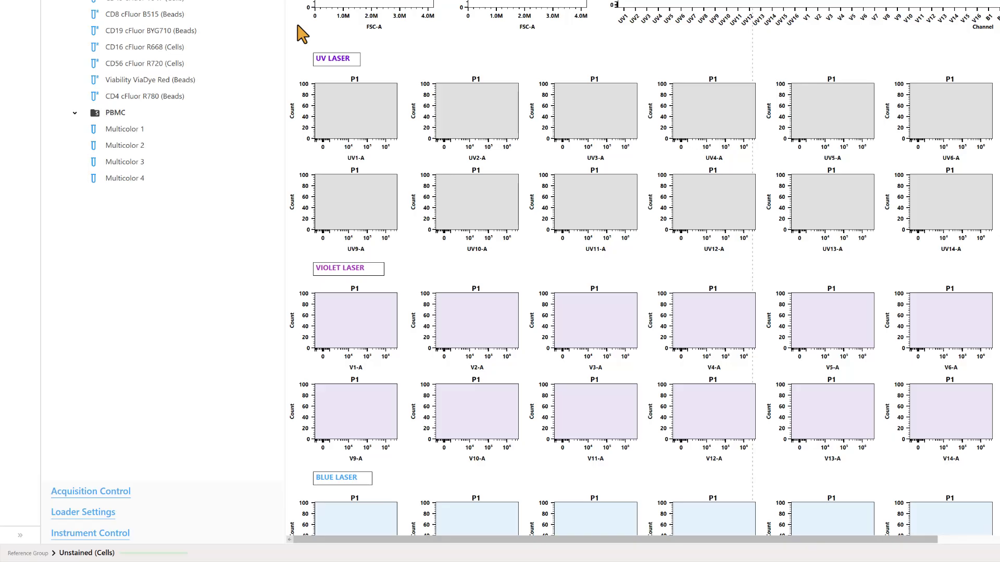
click(114, 495)
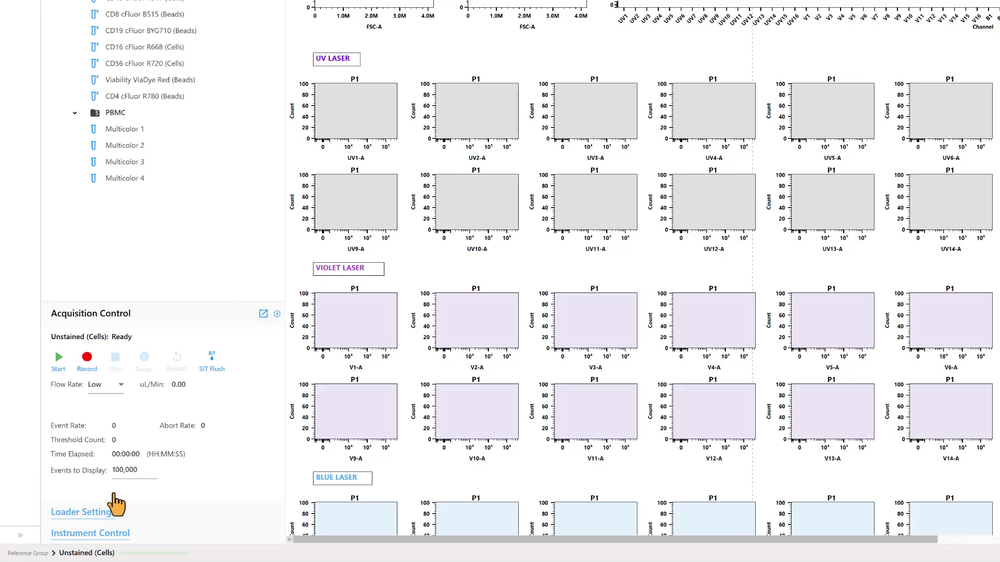
click(103, 534)
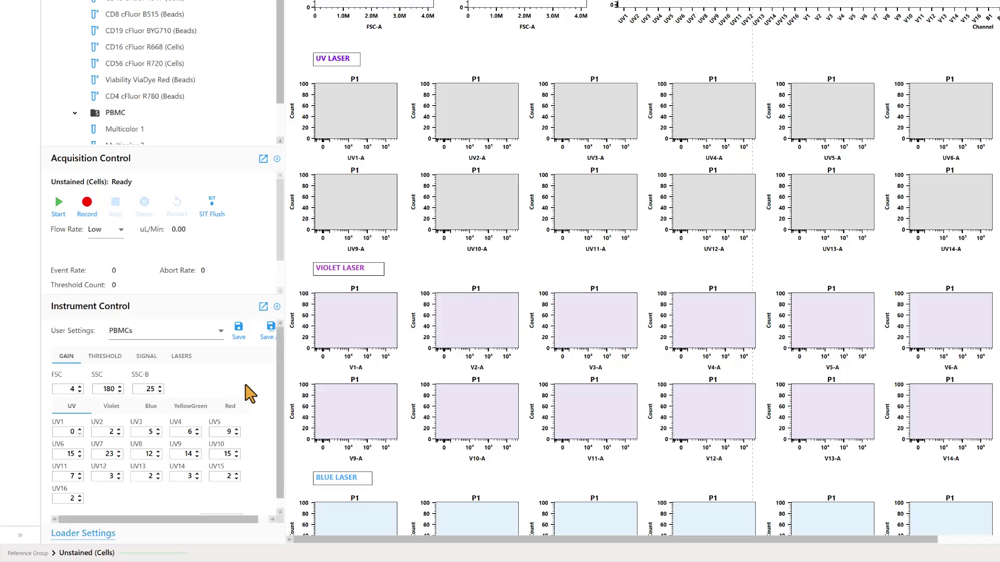
scroll(283, 224, down, 1)
scroll(281, 234, down, 2)
drag(215, 141, 214, 92)
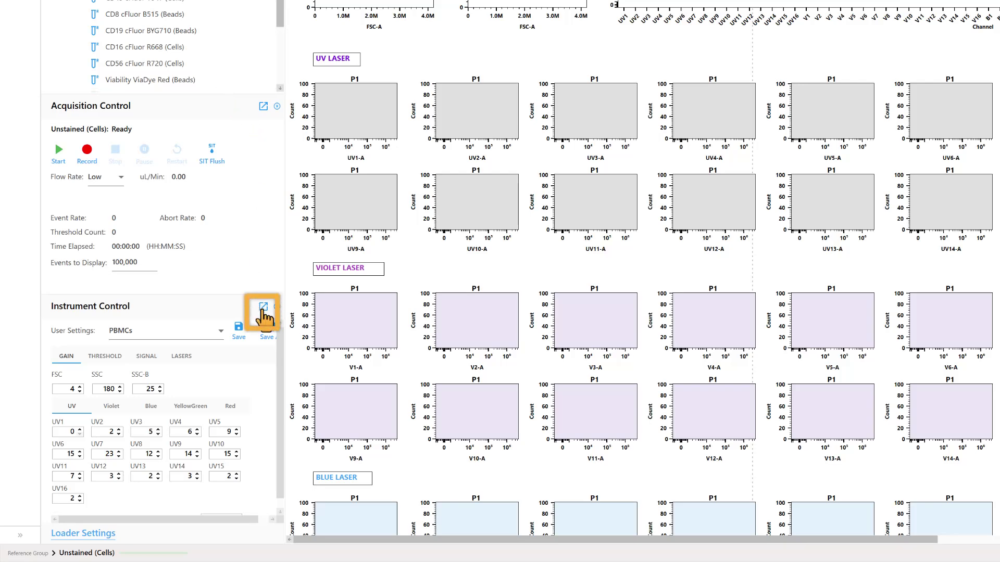
Float the Instrument Control panel over the plots, dock it back, and collapse it.
click(262, 306)
drag(759, 31, 629, 53)
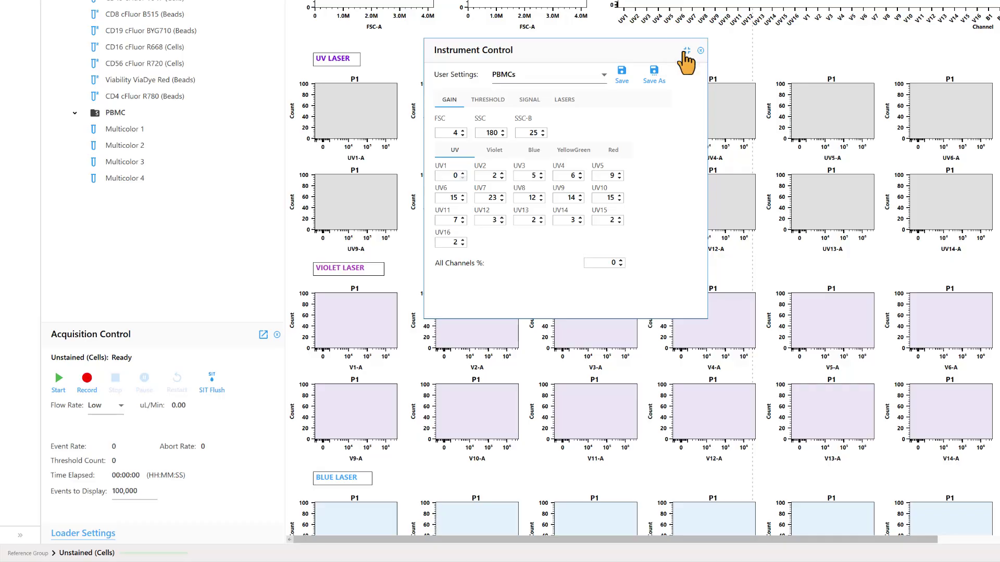
click(687, 50)
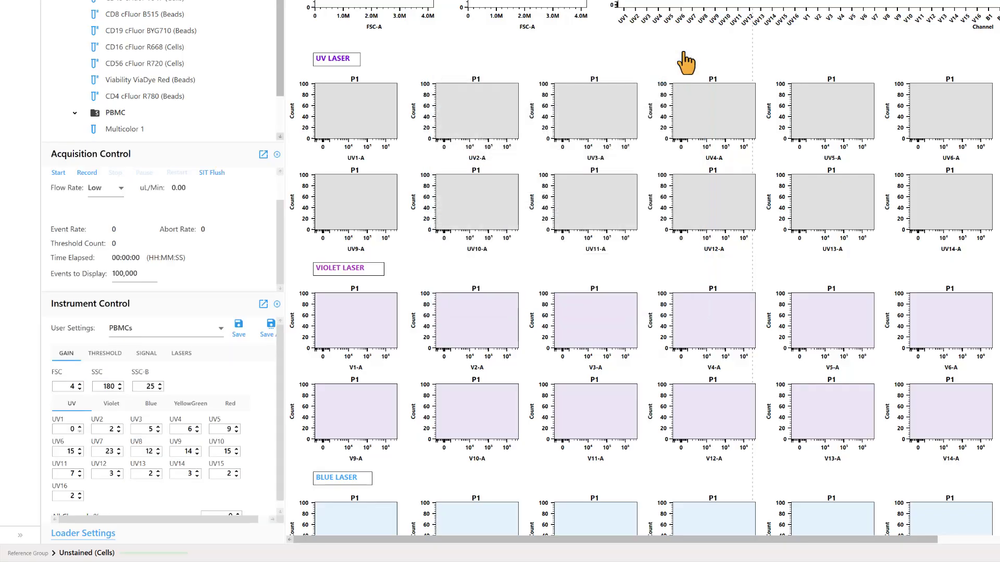
click(277, 305)
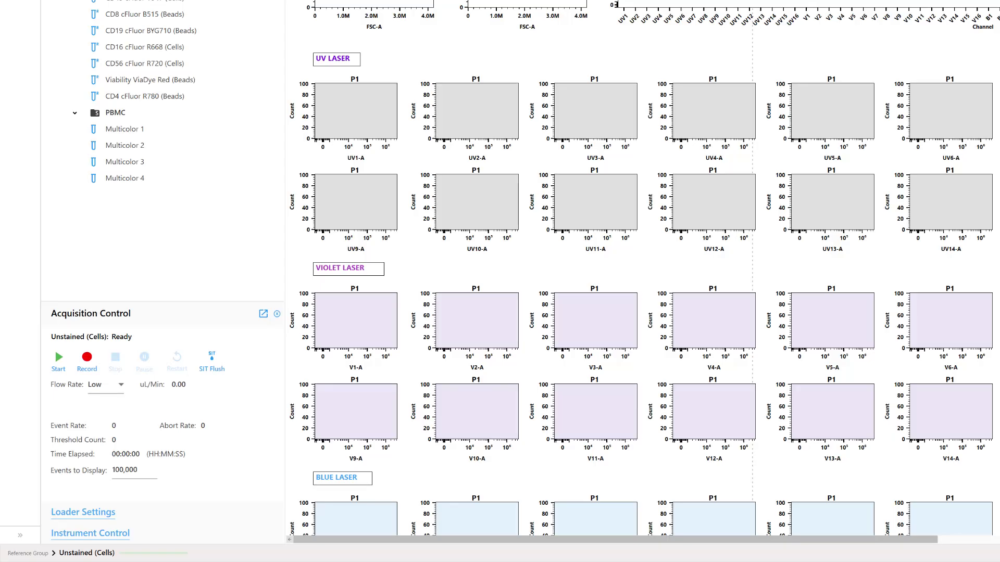
Reopen Instrument Control and review its Threshold, Signal and Lasers tabs.
click(67, 535)
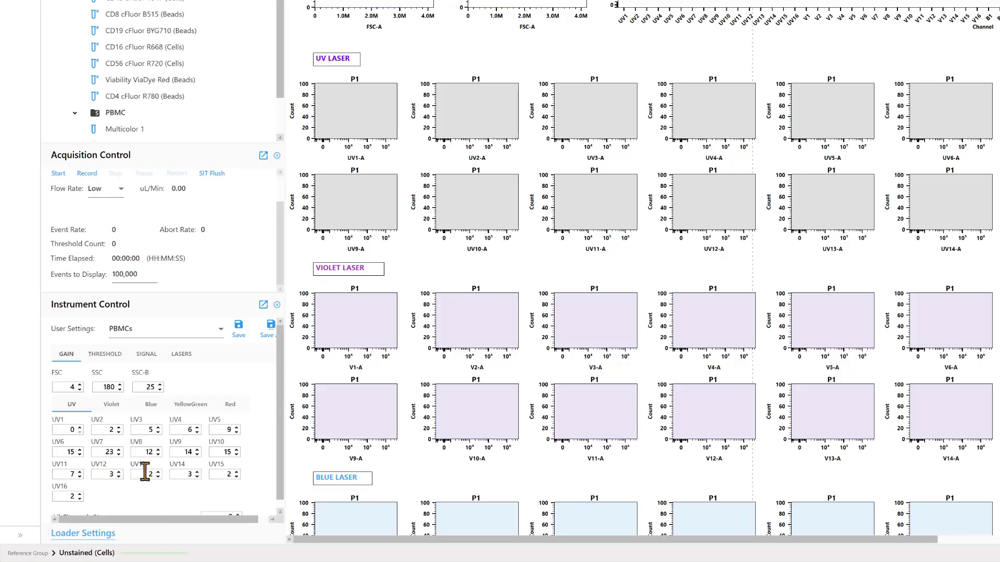
click(105, 355)
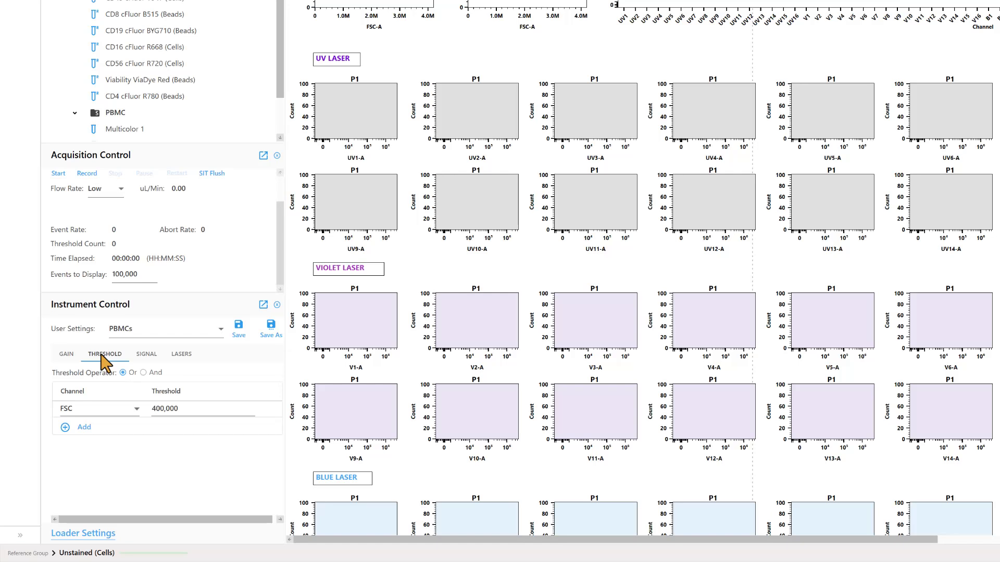
click(145, 356)
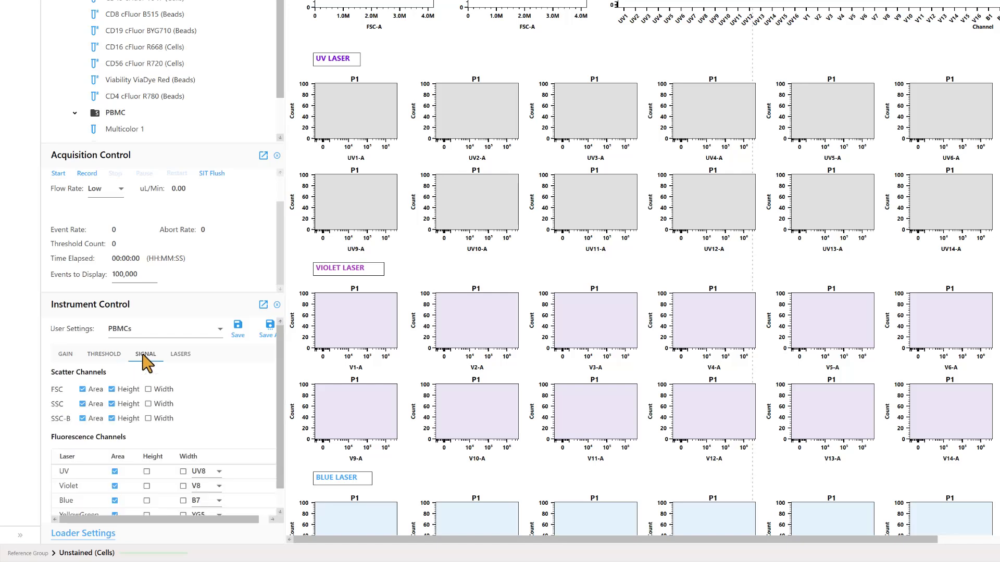
click(188, 356)
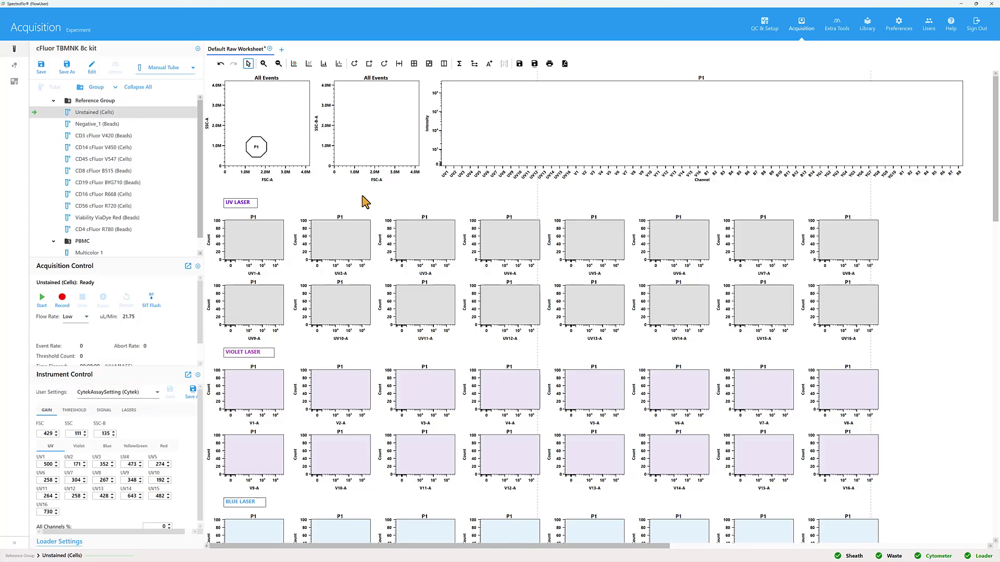
Activate the PBMC Multicolor 1 tube and start previewing it.
click(50, 252)
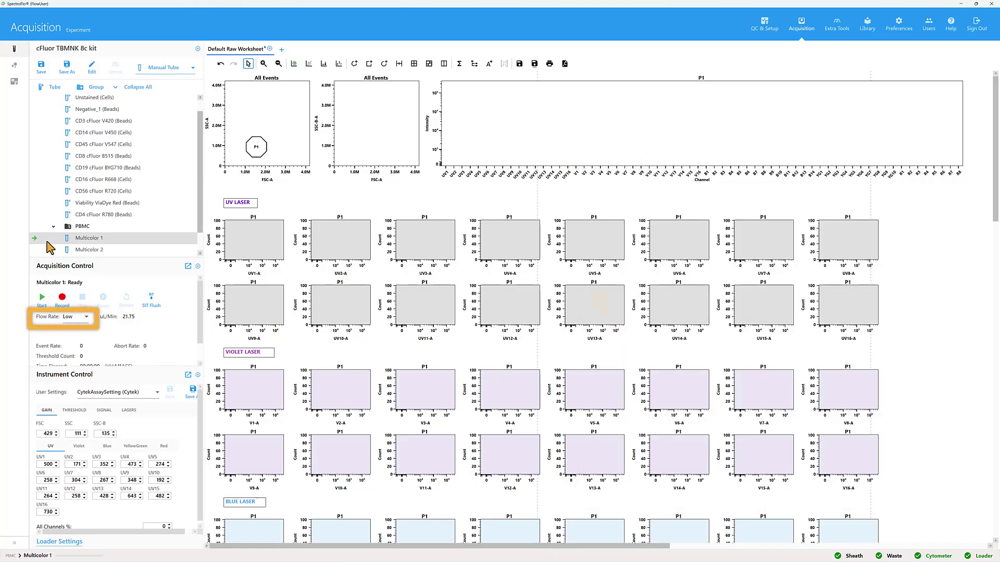
click(43, 300)
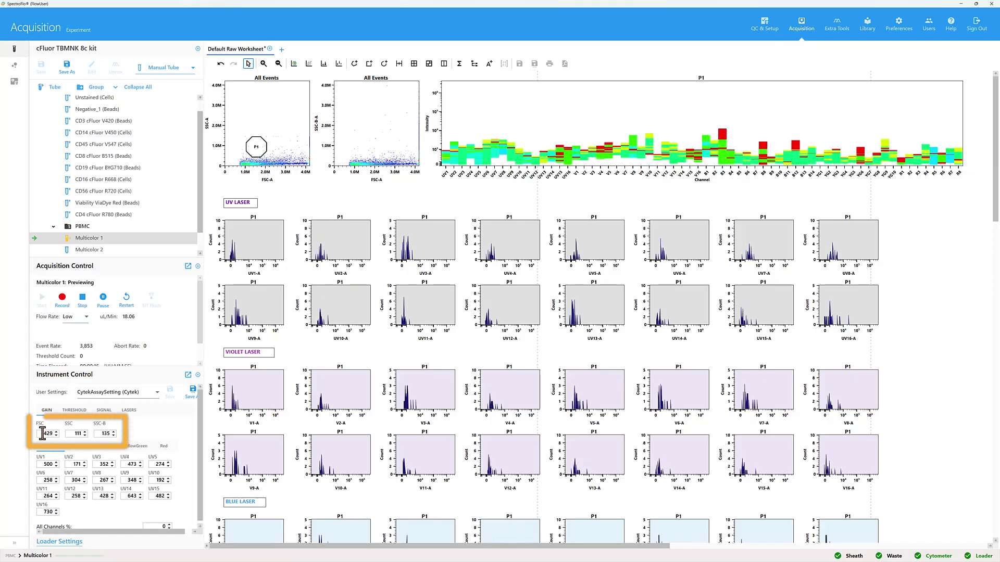
Set FSC gain to 35 and SSC gain to 400, then restart the preview.
text(35)
key(Tab)
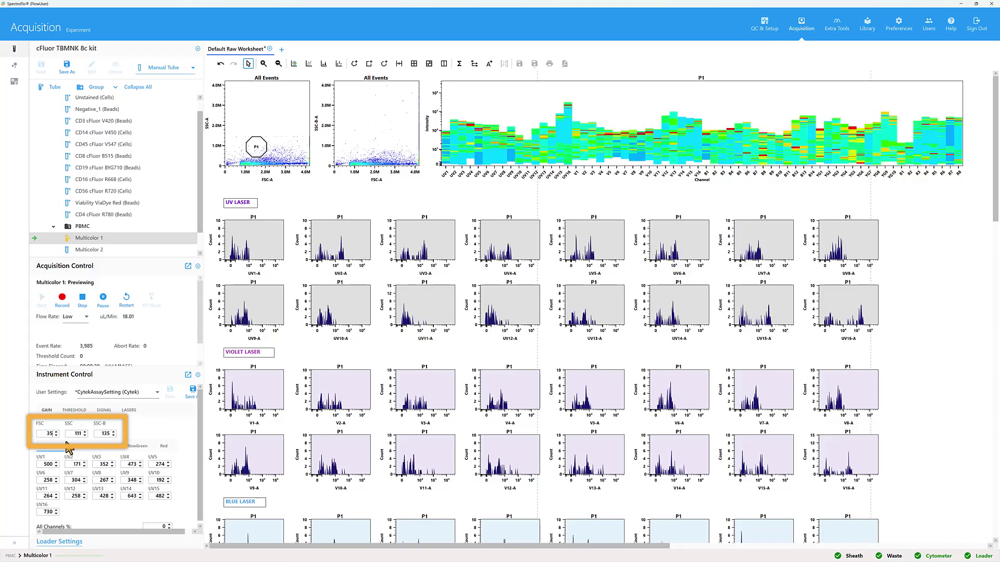
text(200)
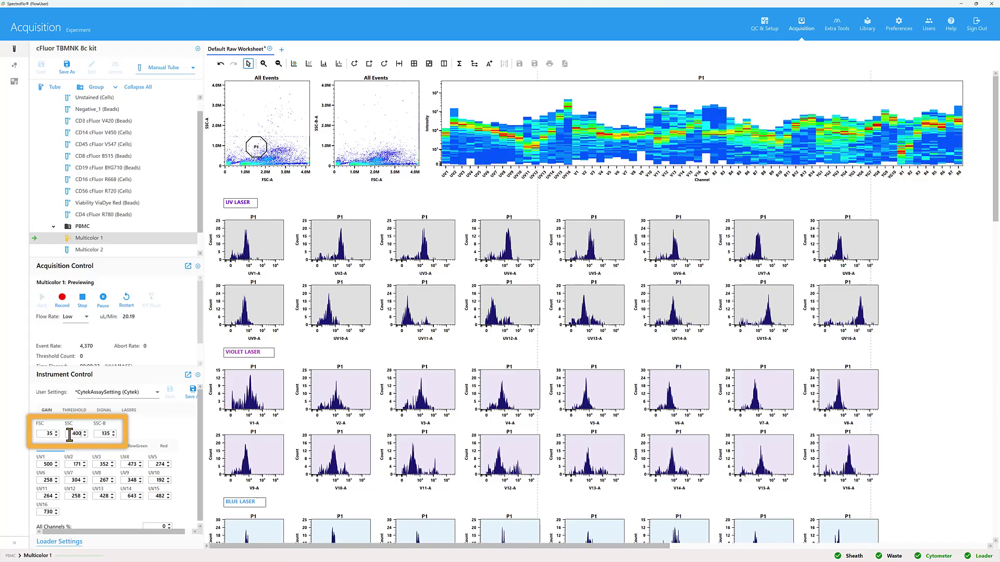
click(127, 301)
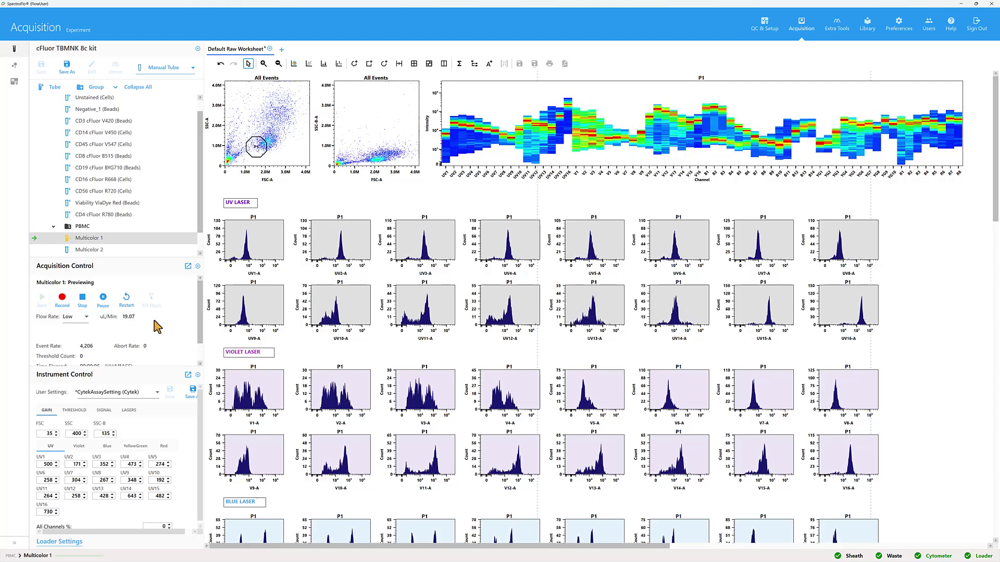
Switch the SSC-B-A vs FSC-A plot's Y axis scale to Log.
right_click(368, 133)
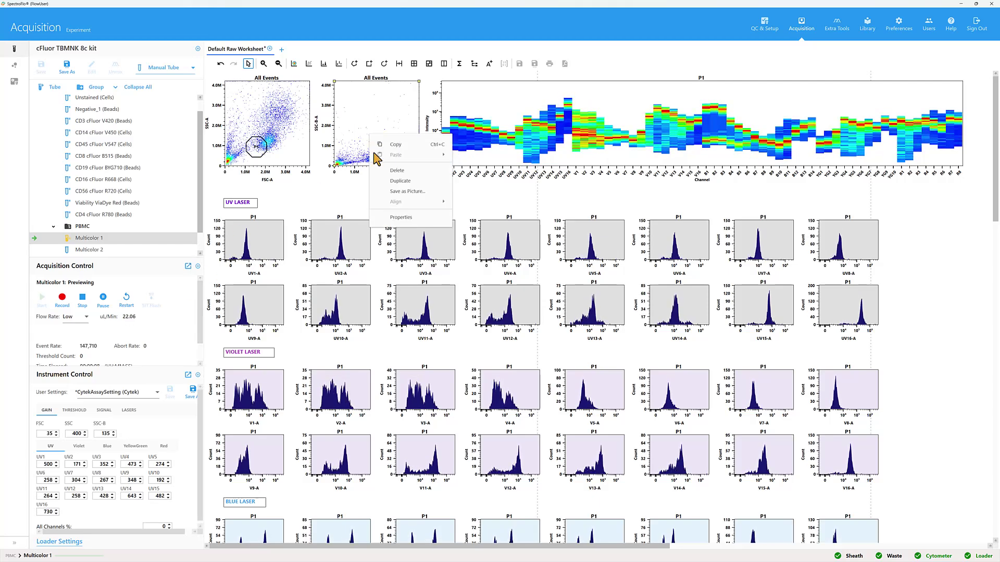
click(393, 223)
click(911, 214)
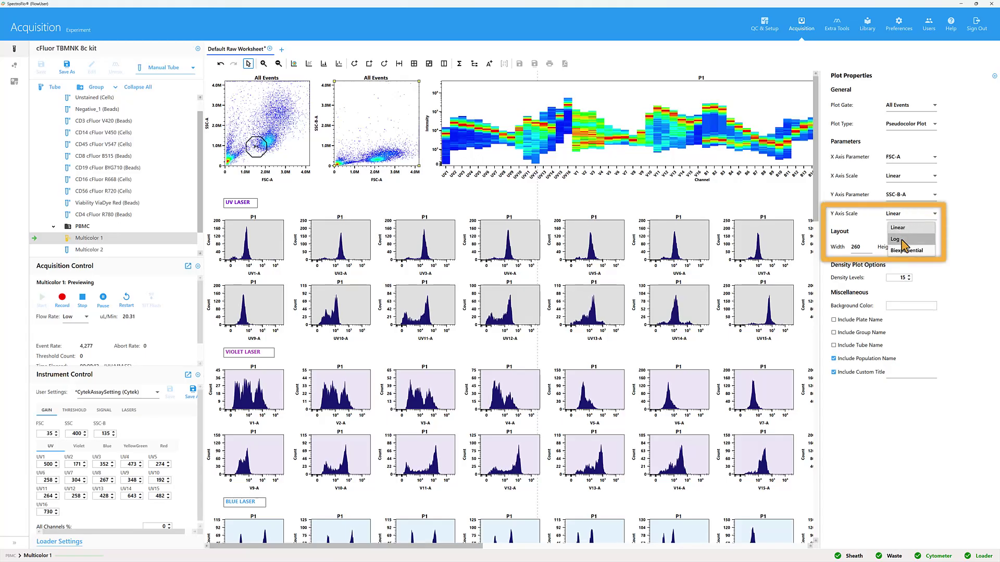
click(902, 241)
Change the SSC-B gain to 70 and restart the preview.
double_click(104, 434)
text(170)
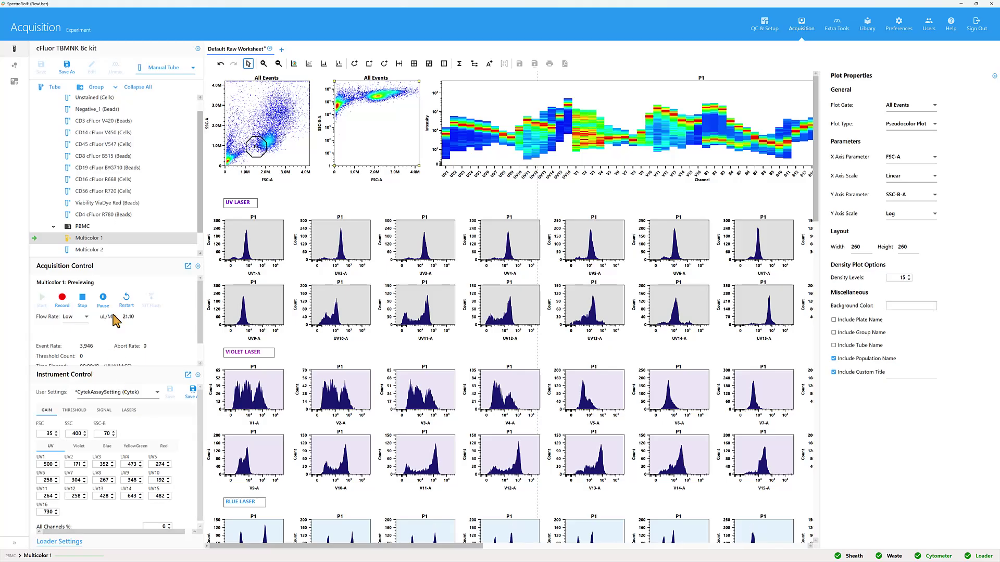
click(126, 299)
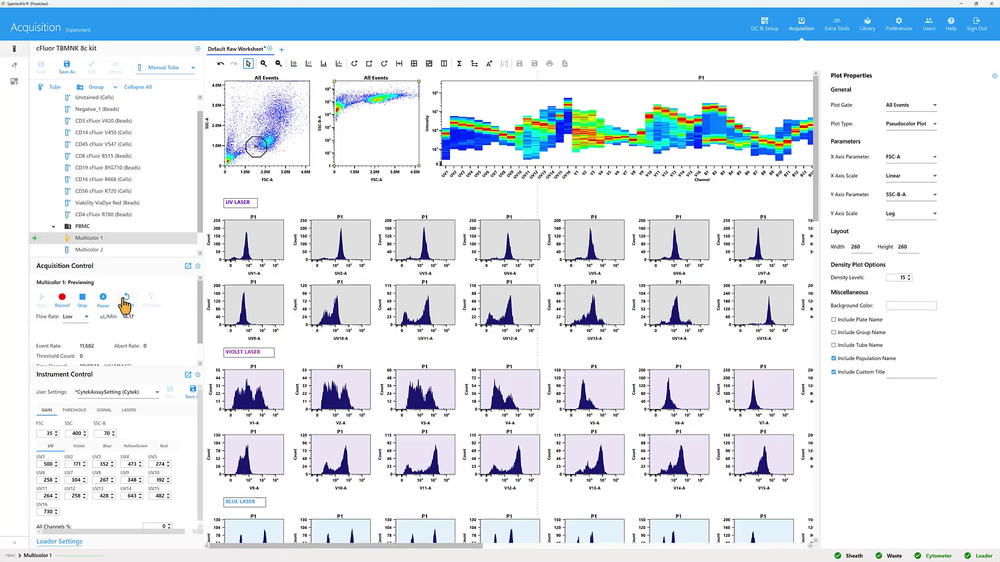
Set the FSC threshold to 400,000, then stop the Multicolor 1 preview.
click(74, 410)
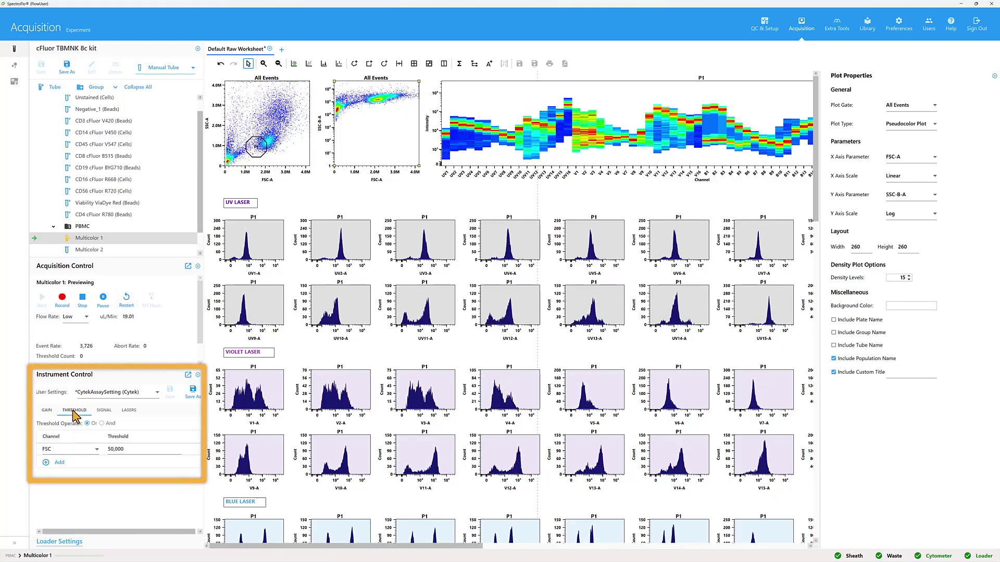
double_click(109, 449)
text(400000)
key(Return)
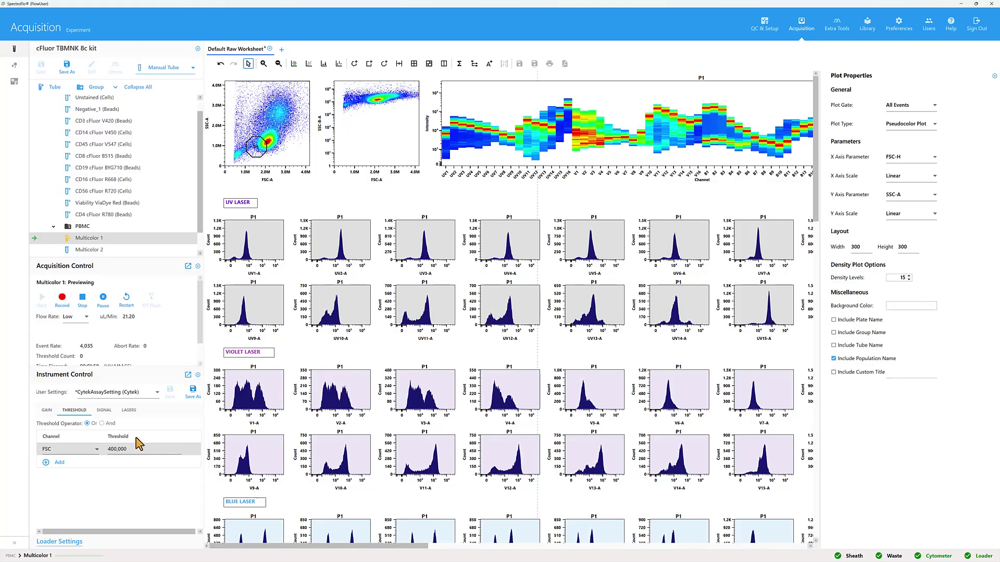
click(82, 297)
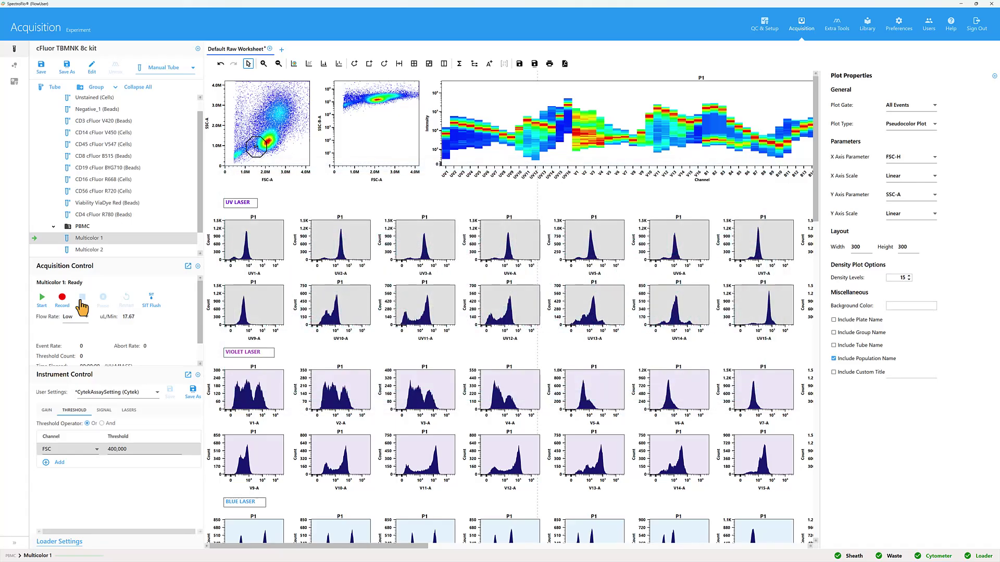
Stretch the P1 gate up and right over the main population and hide the Plot Properties panel.
click(258, 147)
drag(267, 137, 299, 96)
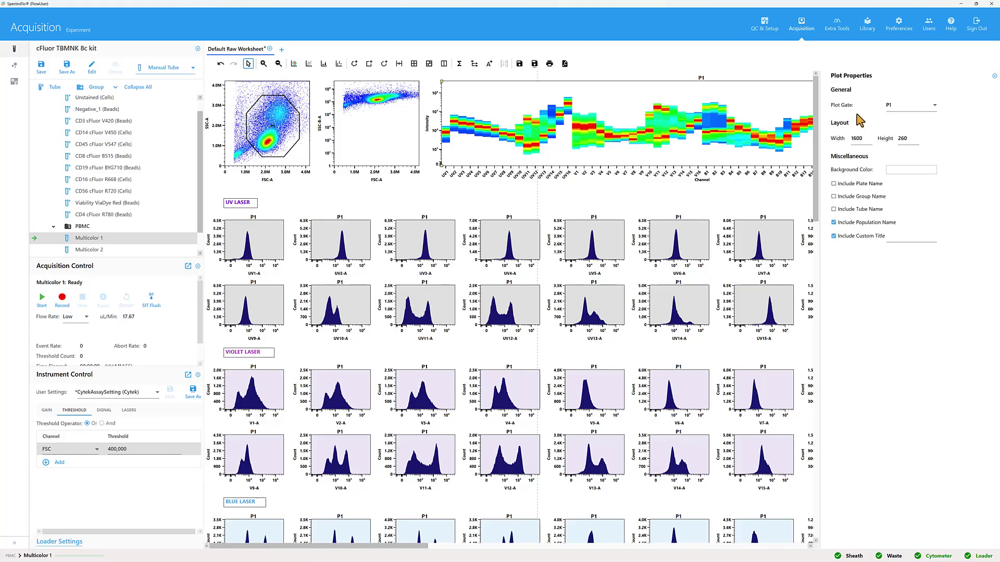
click(994, 77)
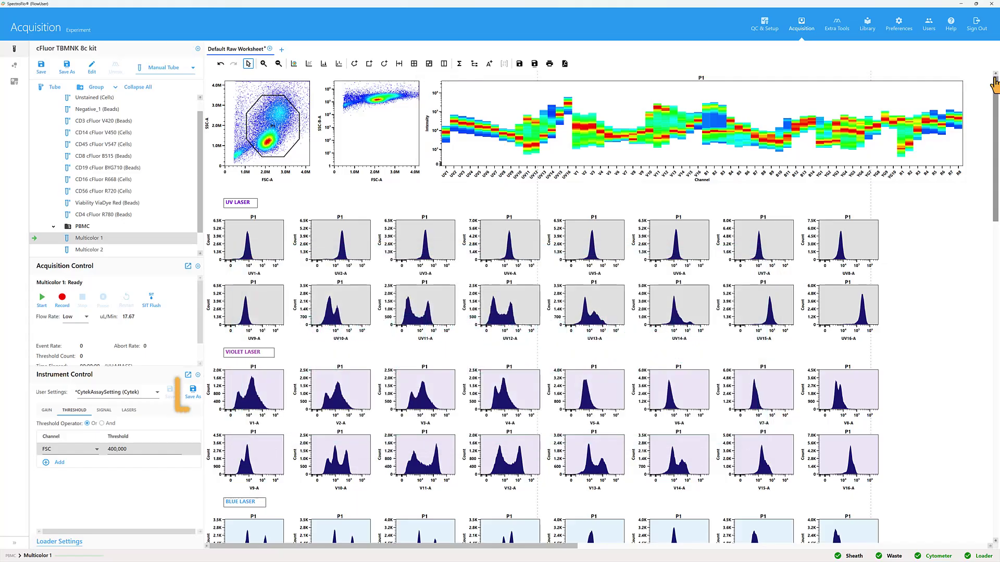
Use Save As to store the current instrument settings as user setting 'PBMCs'.
click(193, 397)
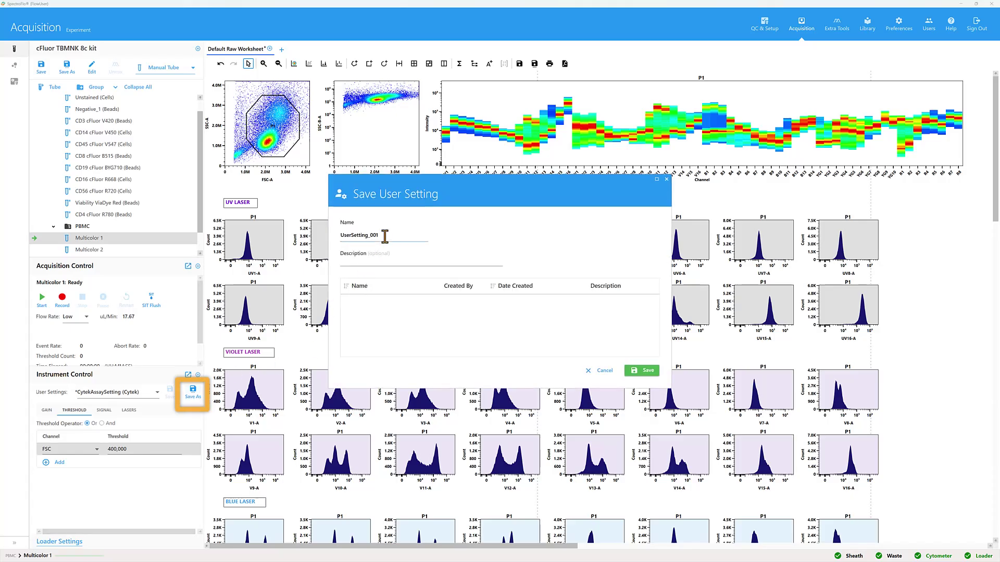
drag(384, 236, 339, 239)
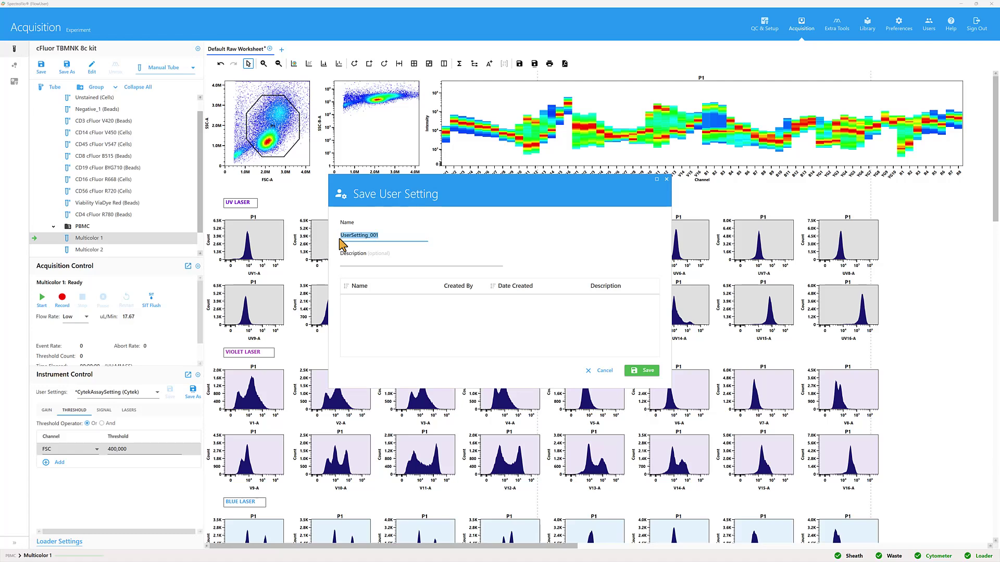
text(PBMCs)
click(646, 371)
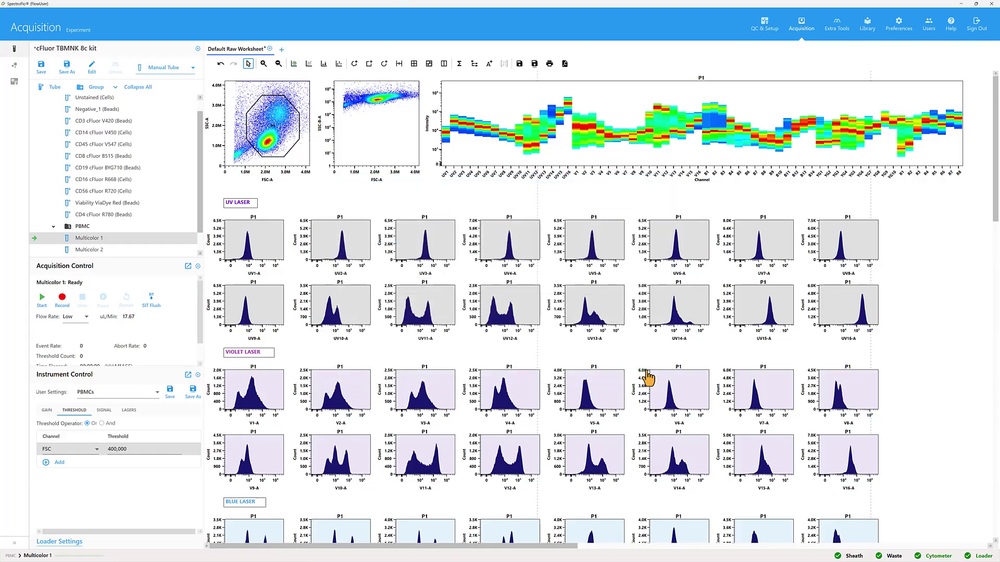
Pull the P1 gate's vertices inward to fit snugly around the dense cell cluster.
click(300, 125)
drag(300, 96, 288, 125)
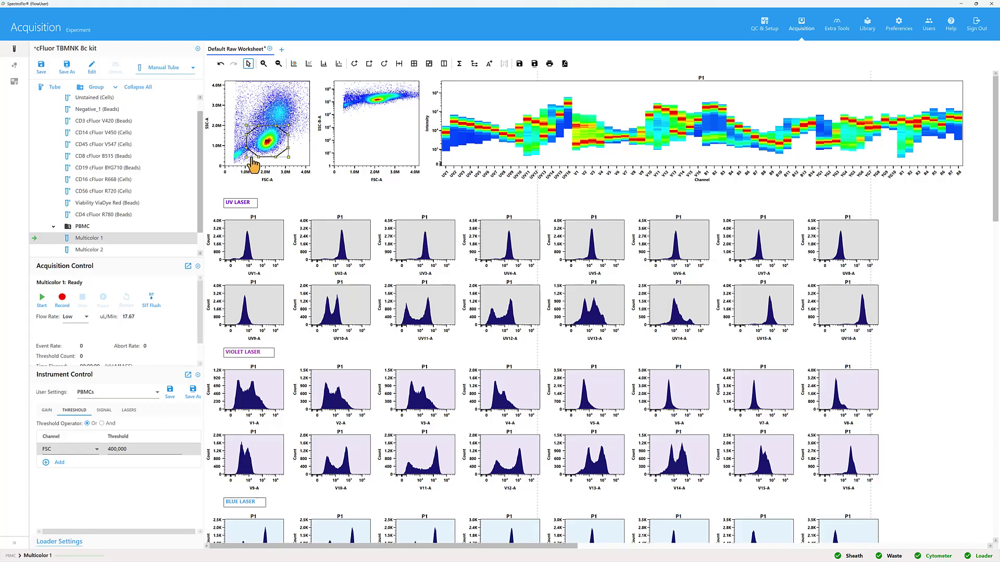
drag(254, 158, 279, 156)
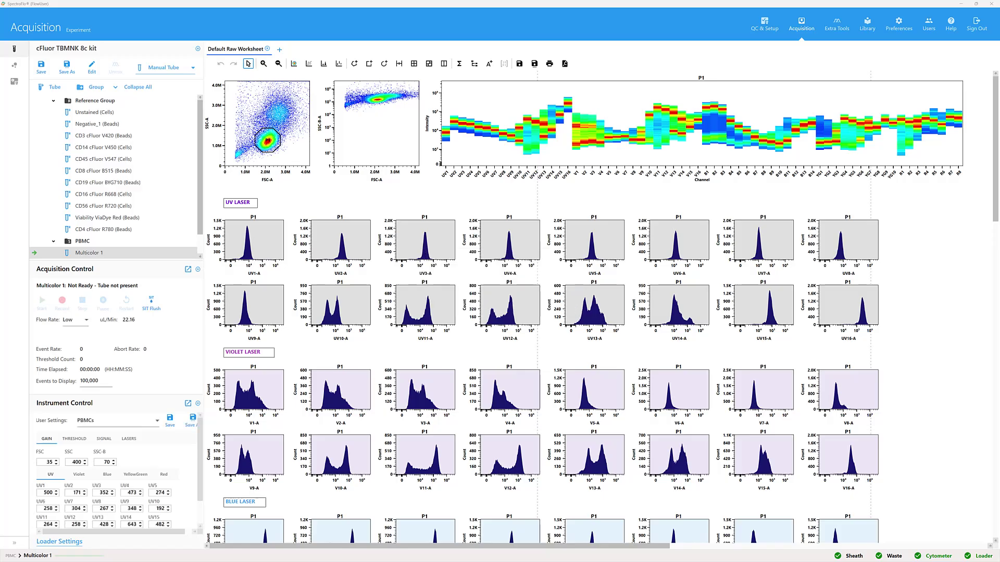
Make Unstained (Cells) the current tube and record its 20,000 events.
click(35, 113)
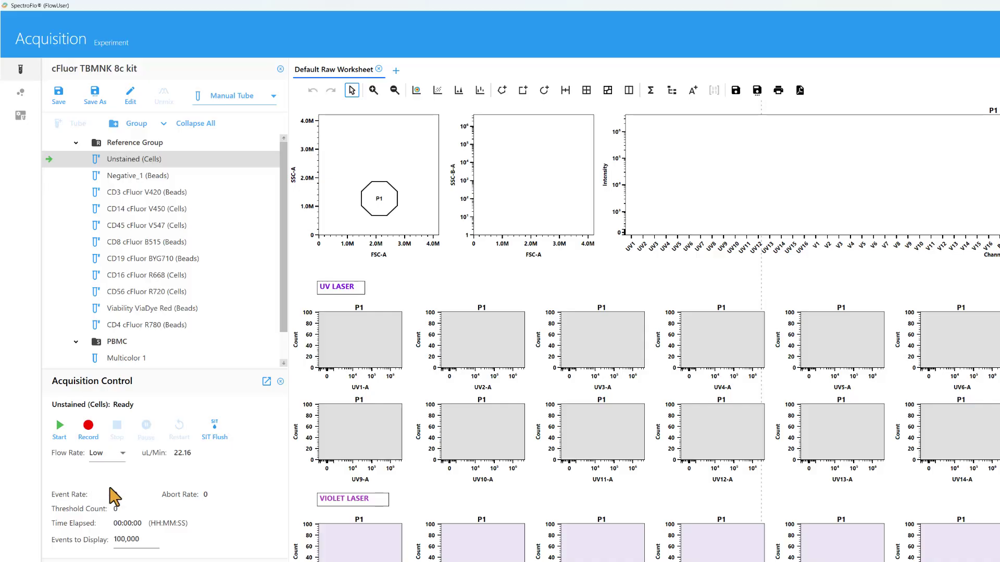
click(88, 427)
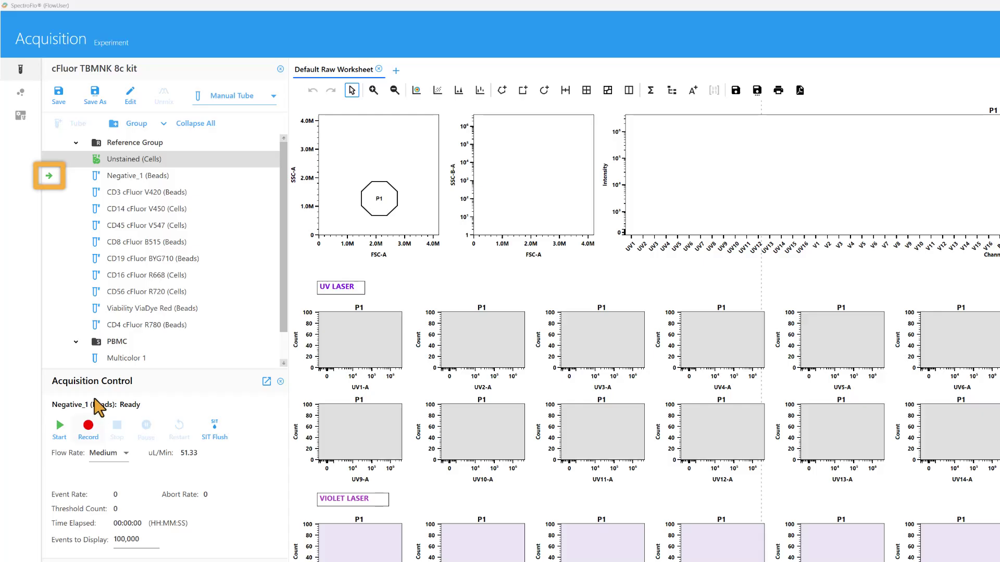
Advance past the recorded reference tubes so CD8 cFluor B515 (Beads) becomes current.
click(49, 209)
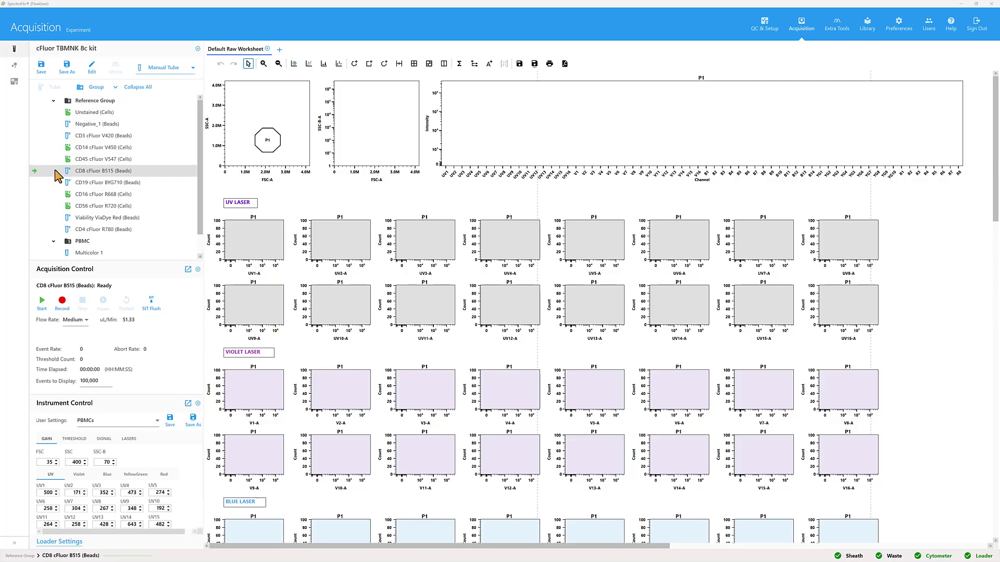
Preview the CD8 cFluor B515 beads with the SSC gain lowered from 400 to 250.
click(42, 301)
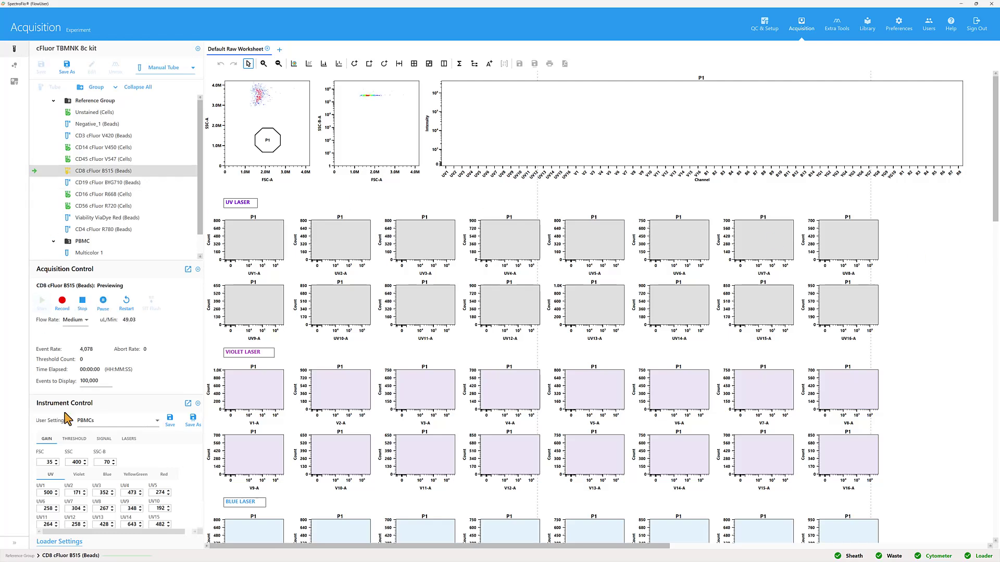
double_click(77, 462)
text(250)
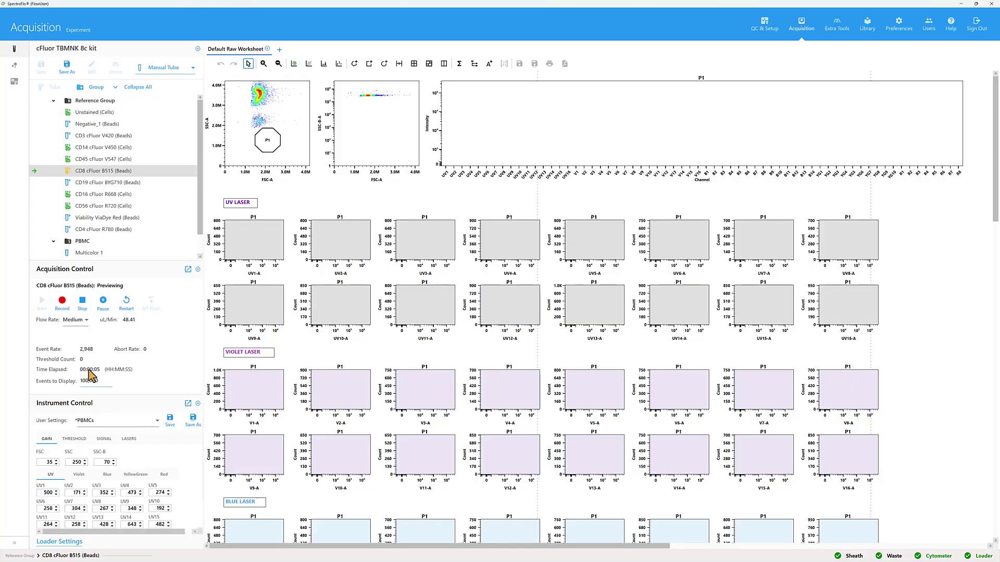
click(127, 306)
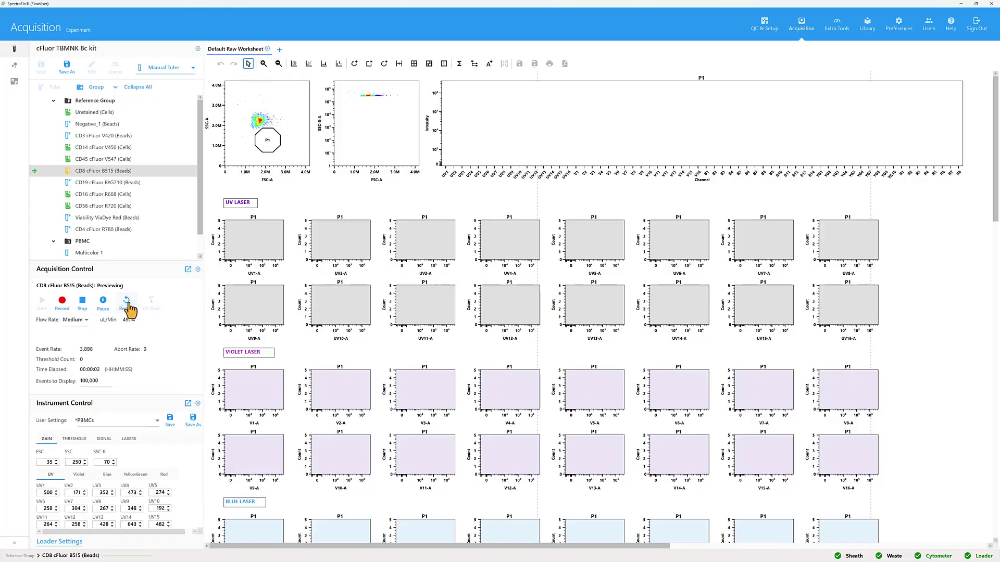
click(82, 301)
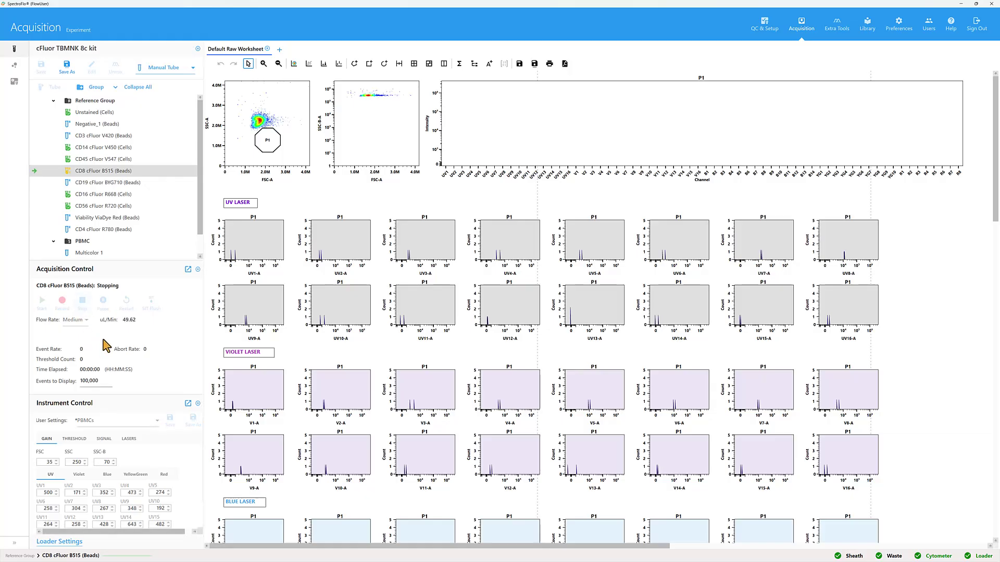
click(270, 149)
Drag the P1 gate on the FSC-A/SSC-A plot onto the main bead cluster.
drag(271, 149, 262, 134)
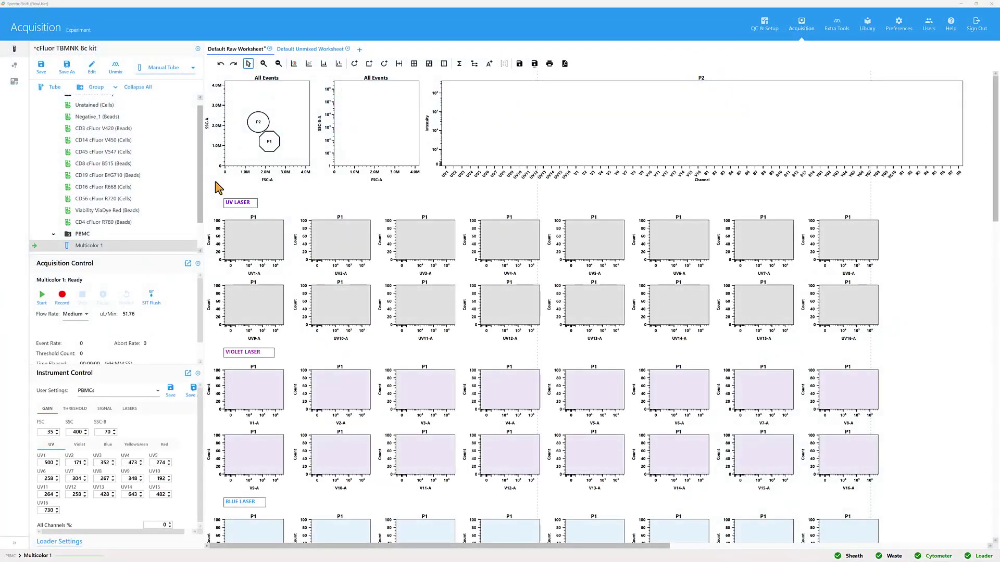
In Edit Experiment's Acquisition settings, give PBMC the Cytek 8C TBMNK (Unmixed) worksheet and Lymphocytes stopping gate.
click(92, 67)
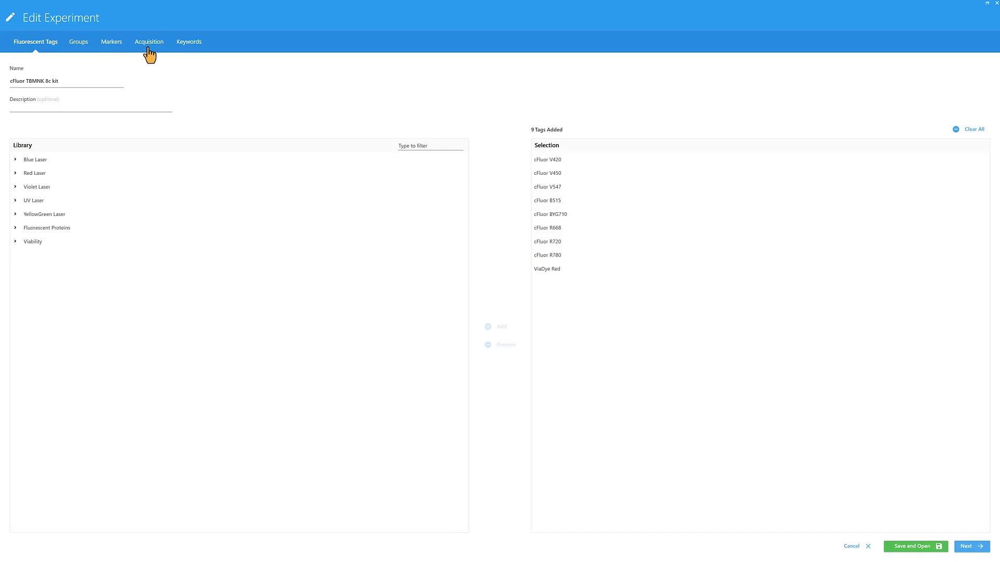
click(148, 42)
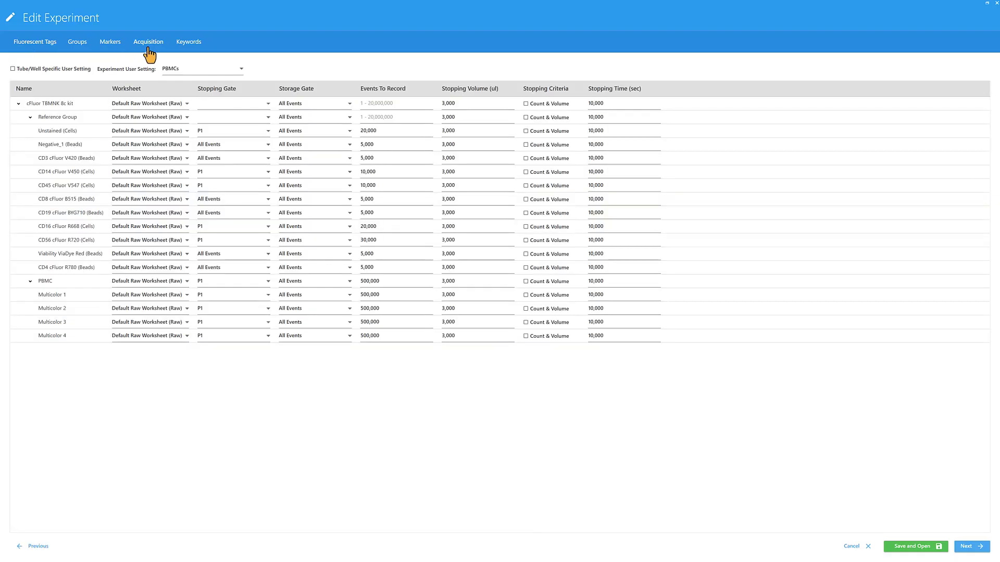
click(142, 284)
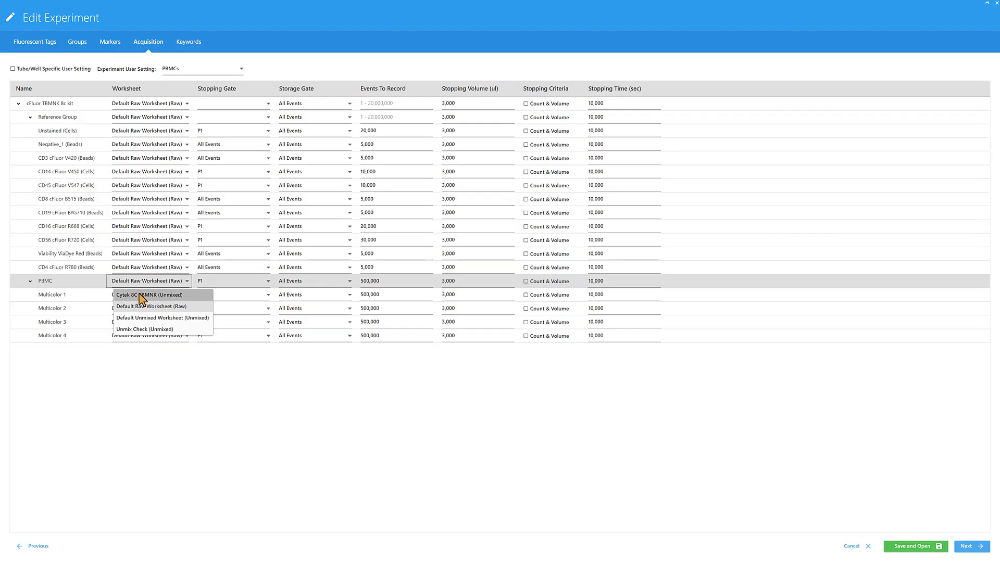
click(141, 295)
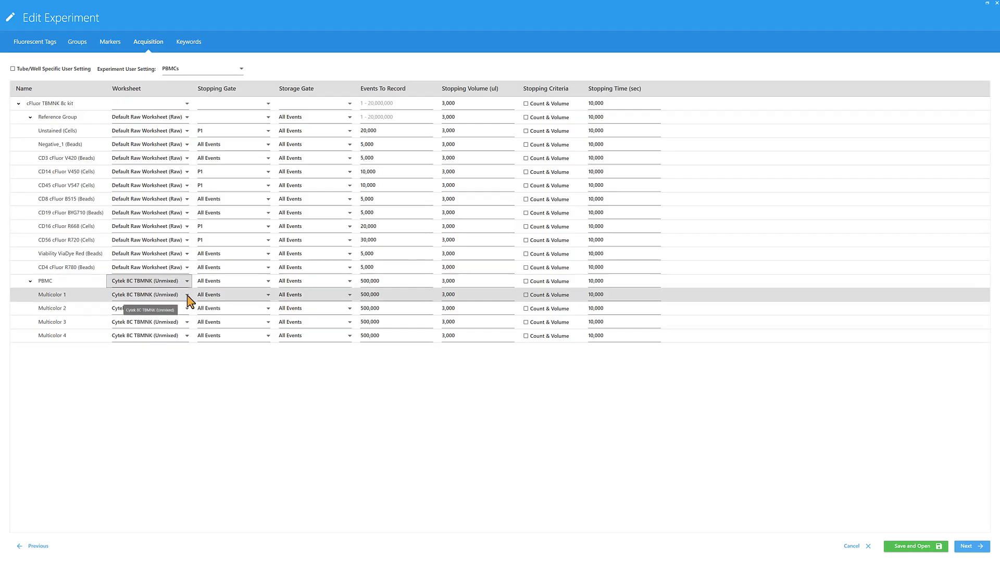
click(244, 284)
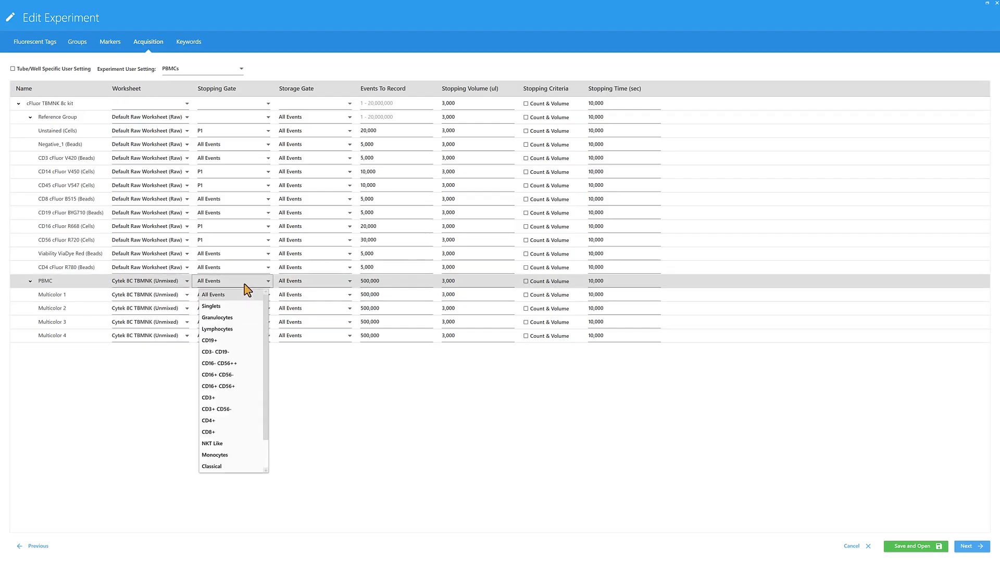
click(232, 329)
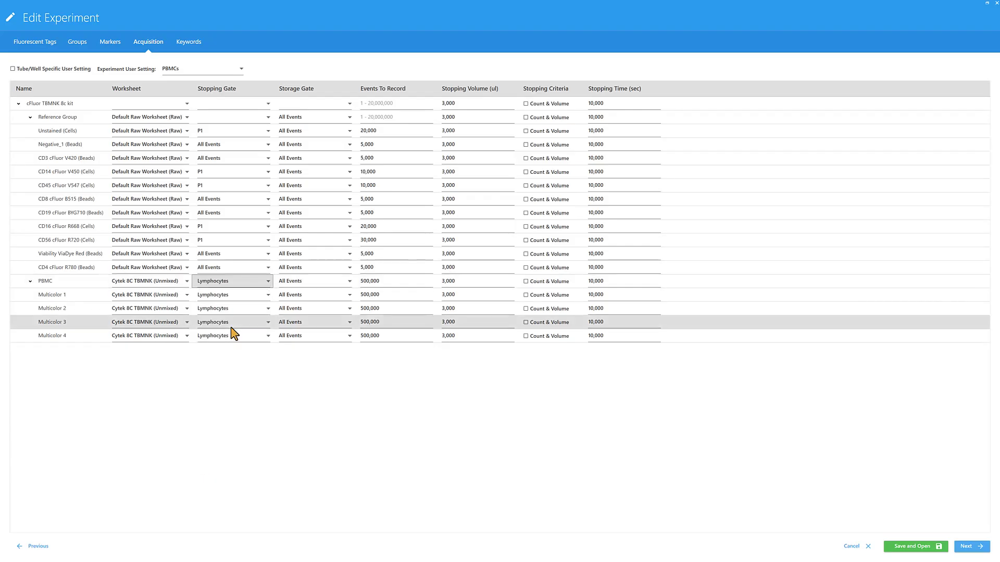